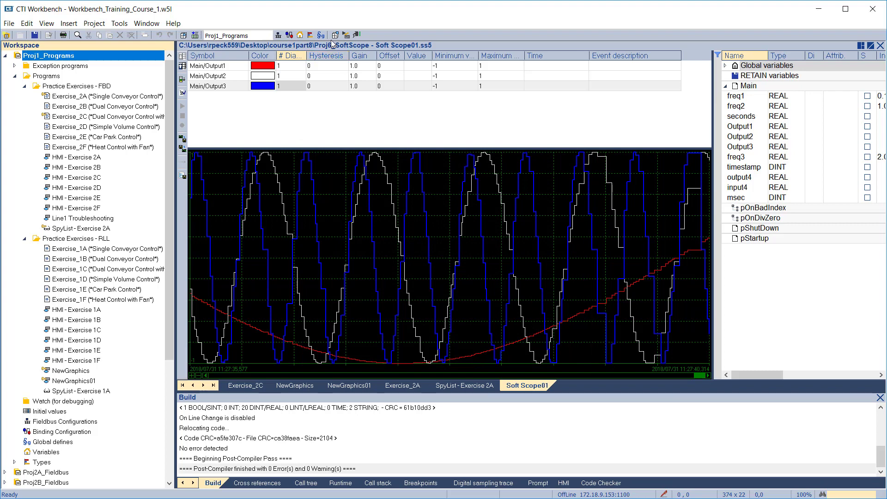
Rebuild Proj1_Programs, go online, stop the PLC application, download the new build, then select Proj1_Programs.
click(333, 36)
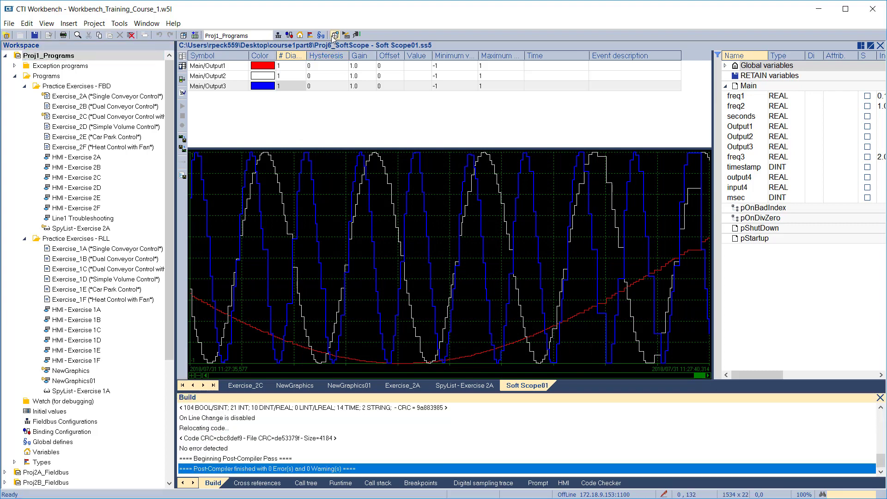
click(357, 36)
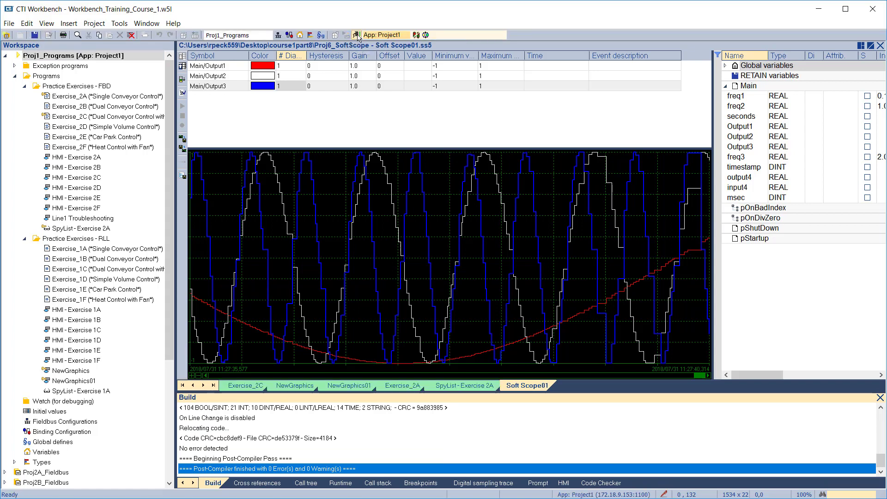
click(415, 35)
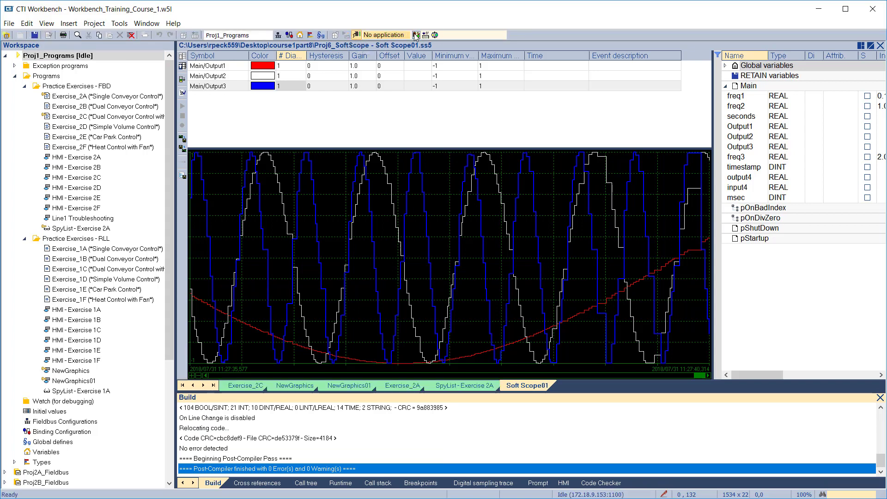
click(425, 35)
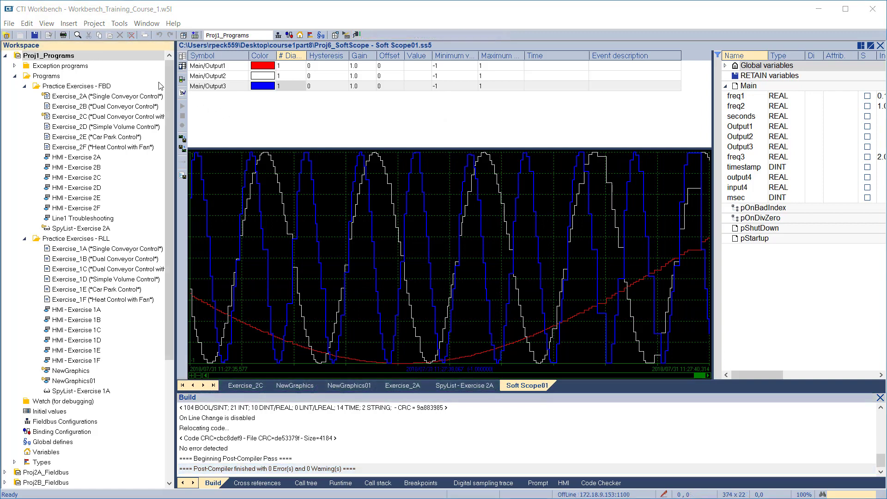
click(58, 58)
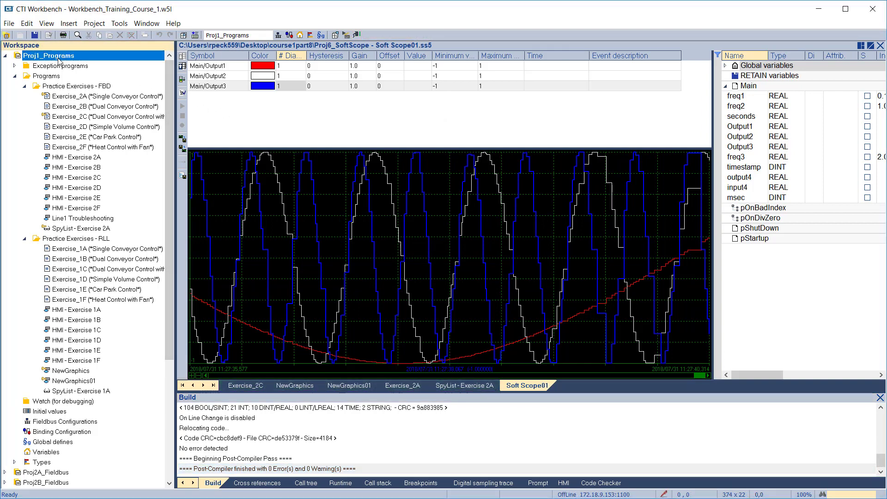
Save Proj1_Programs to the PLC target at 172.18.9.153:1100 with Save Project > To Target.
right_click(59, 59)
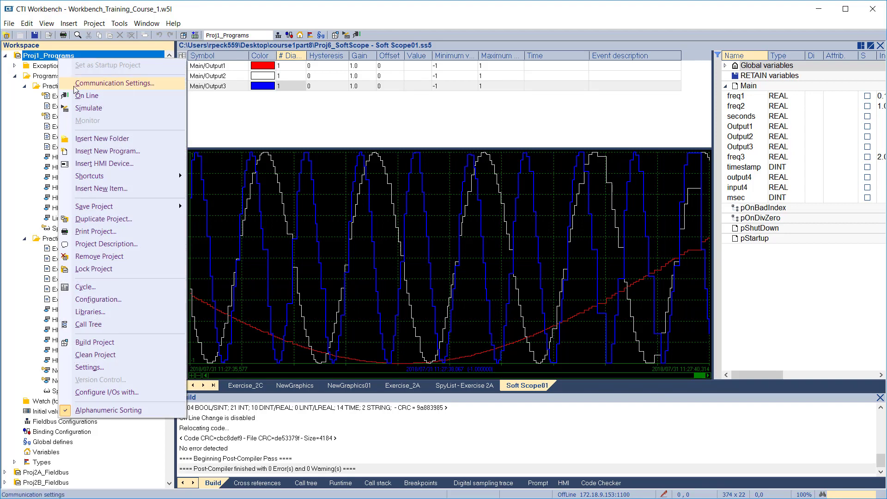
mouse_move(124, 207)
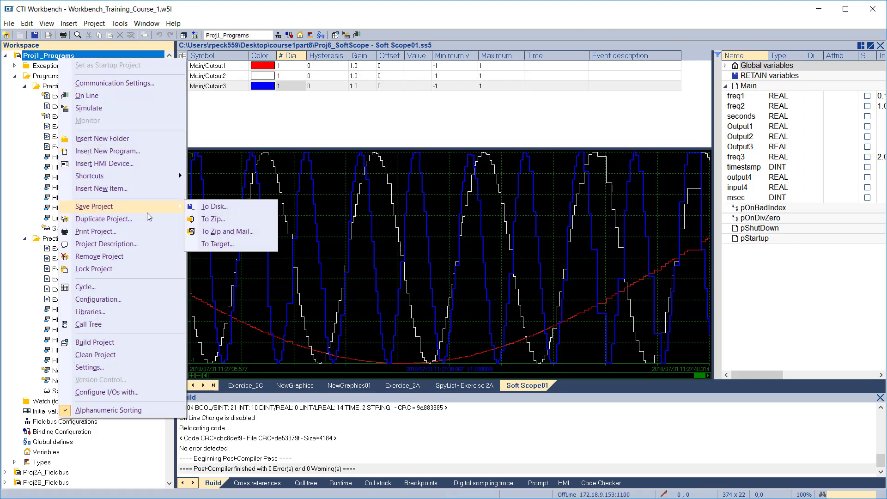
click(228, 243)
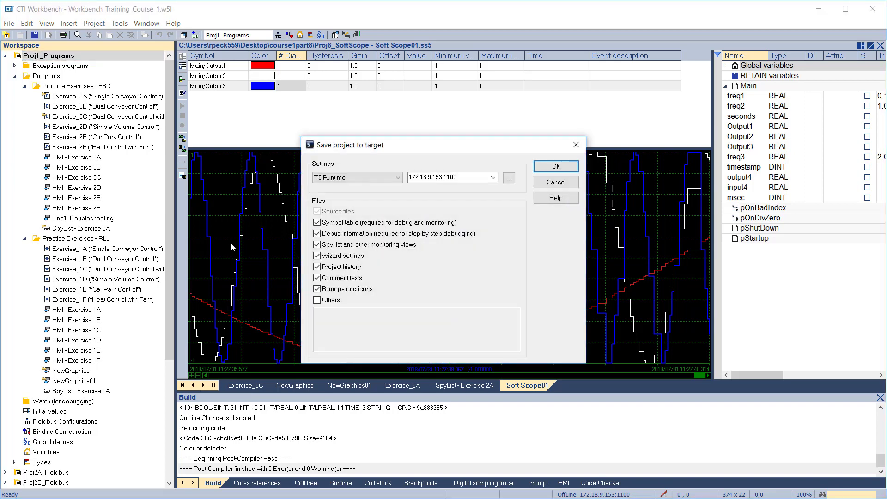
click(546, 169)
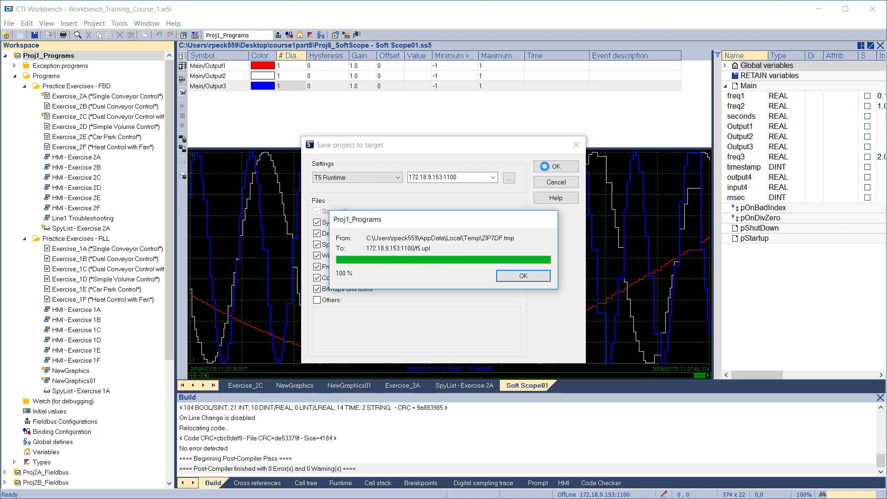
click(523, 275)
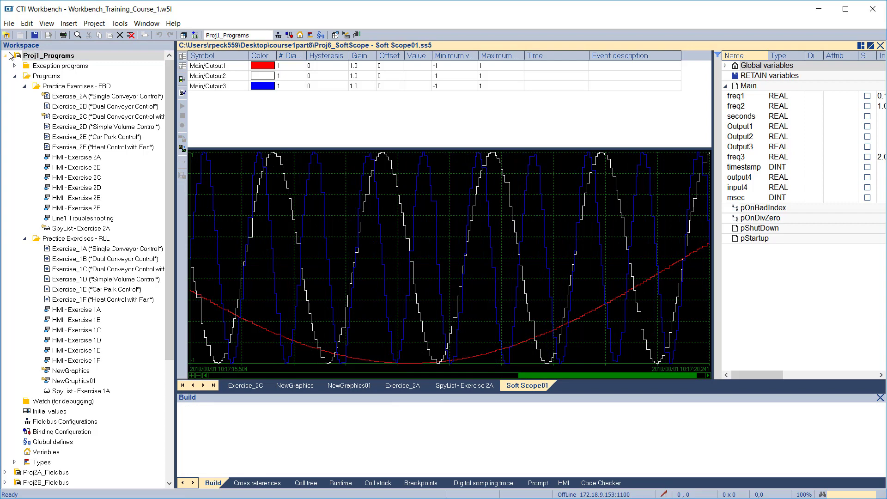
Close the project list and begin adding an existing project From Target.
click(8, 23)
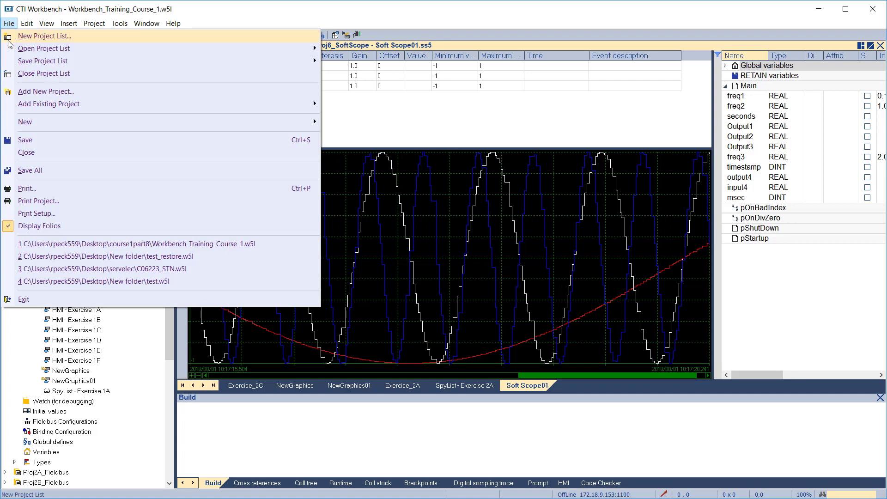
click(17, 77)
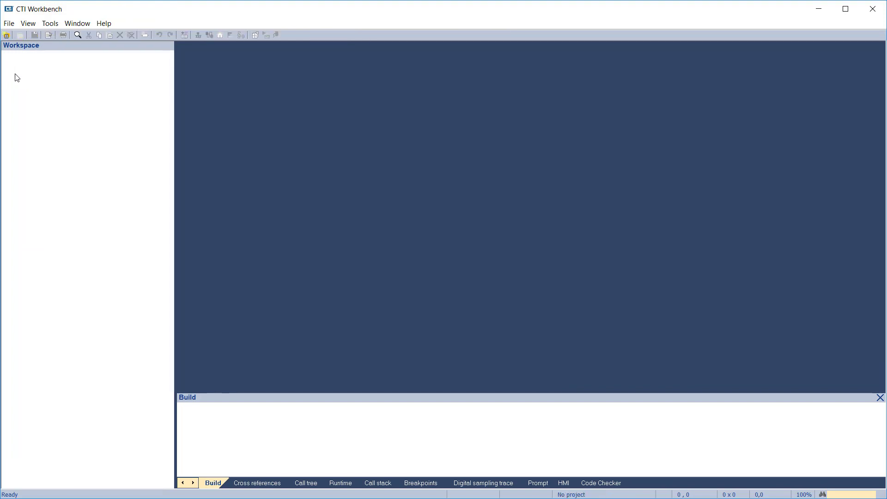
click(10, 23)
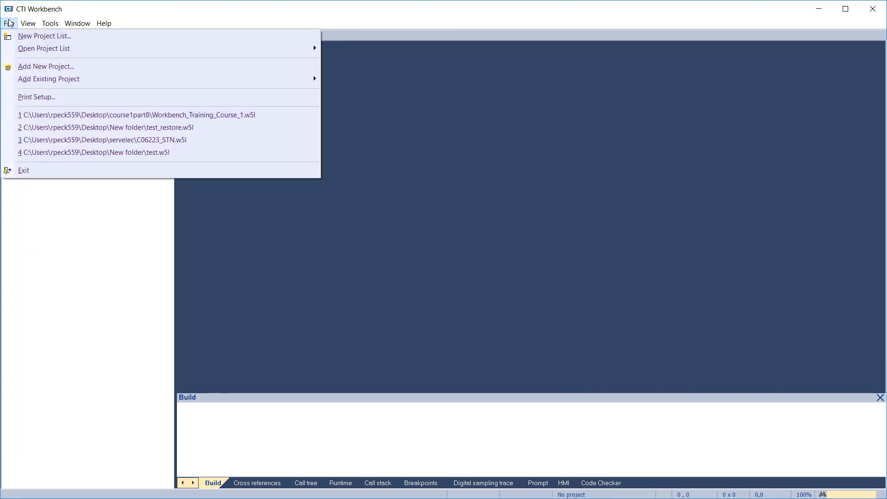
mouse_move(29, 80)
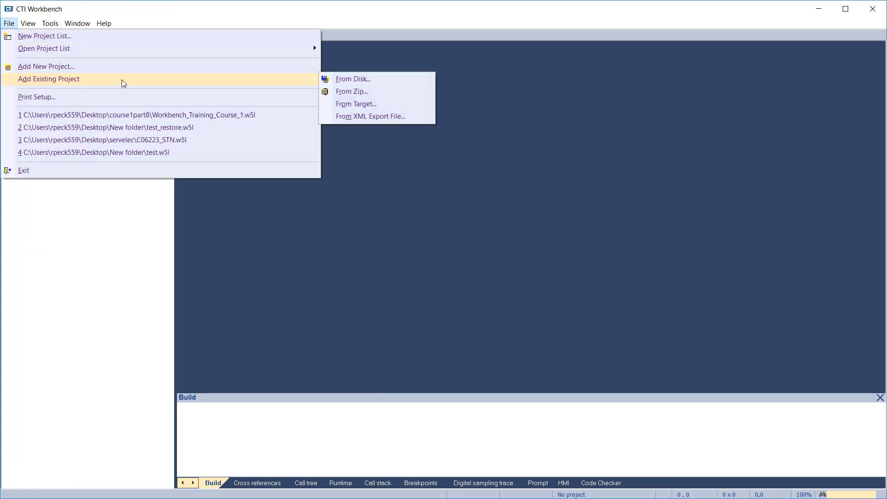
click(379, 108)
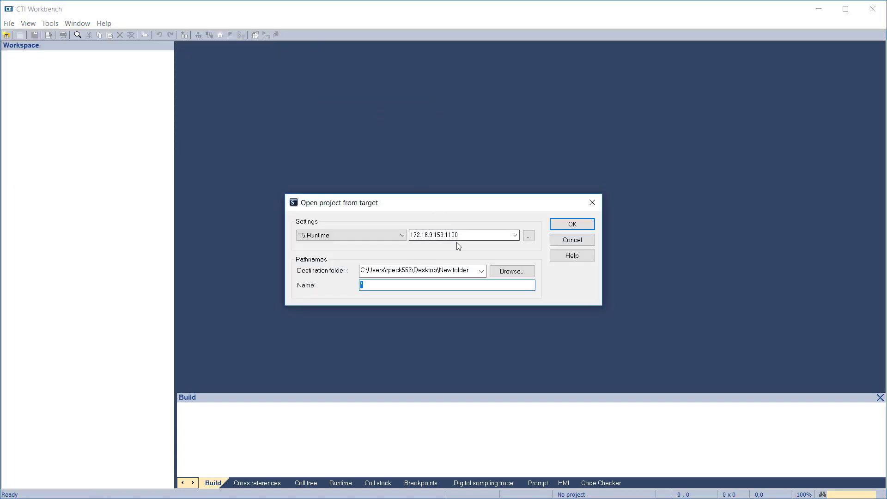
Retrieve the PLC project under the name test_restore, open Exercise_2A, and select the test_restore root.
click(422, 284)
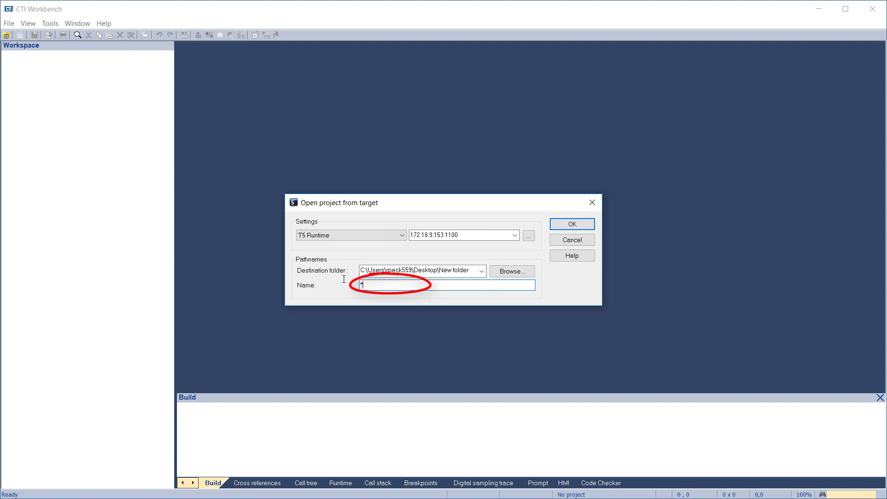
drag(343, 279, 342, 279)
text(test_restore)
click(572, 222)
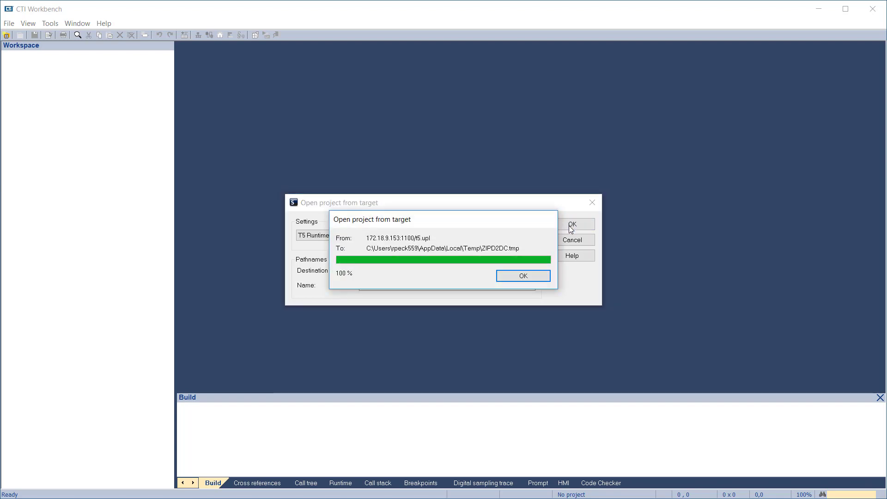
click(523, 276)
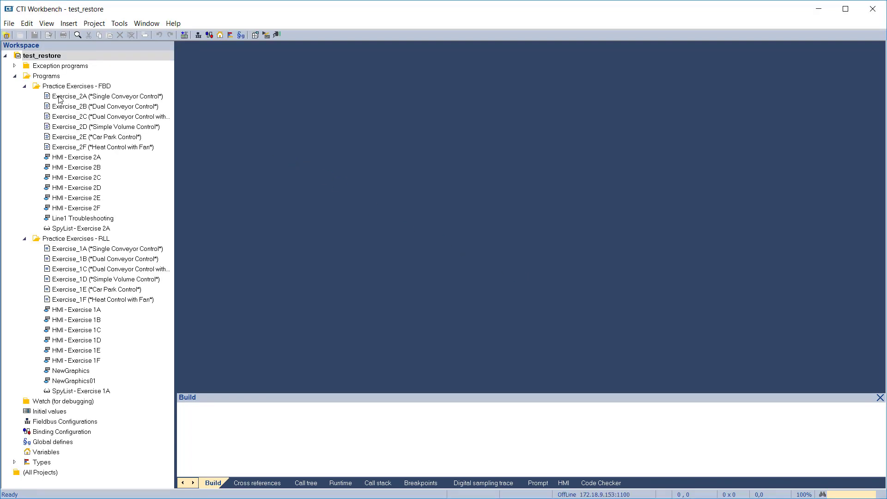
double_click(55, 96)
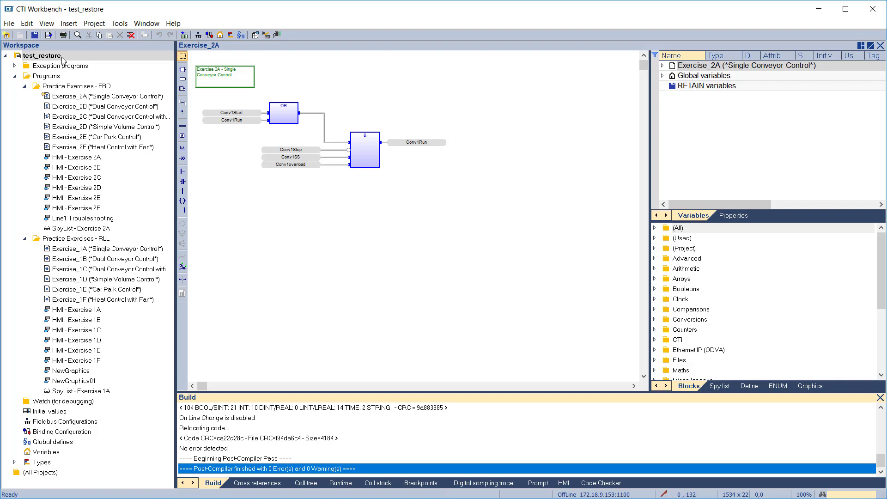
click(43, 56)
On the Compiler page of test_restore's settings, enter and confirm a new runtime password.
right_click(62, 56)
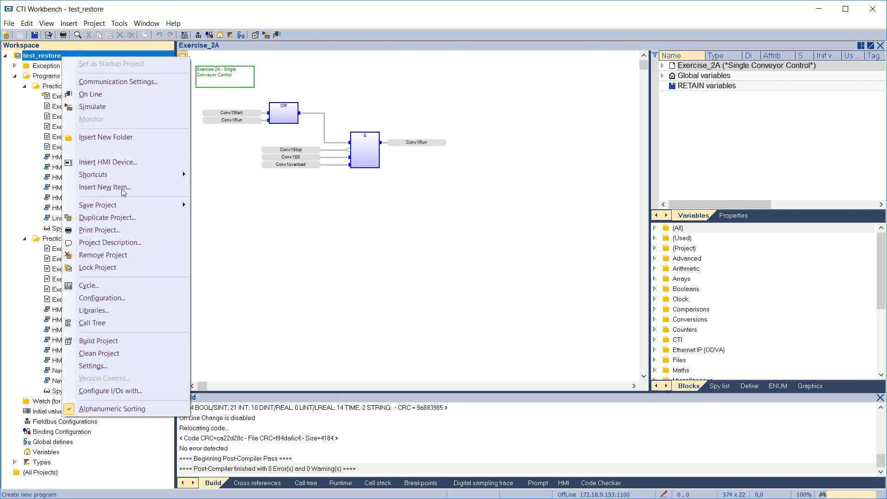
click(112, 367)
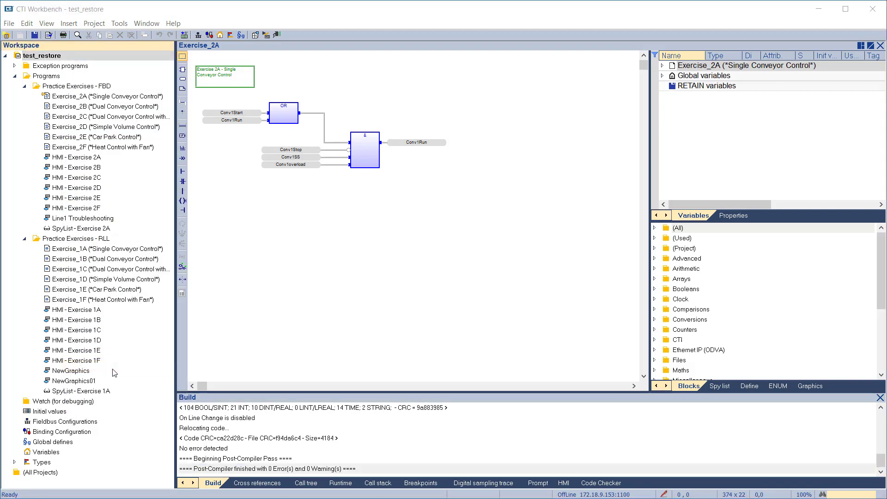
click(329, 186)
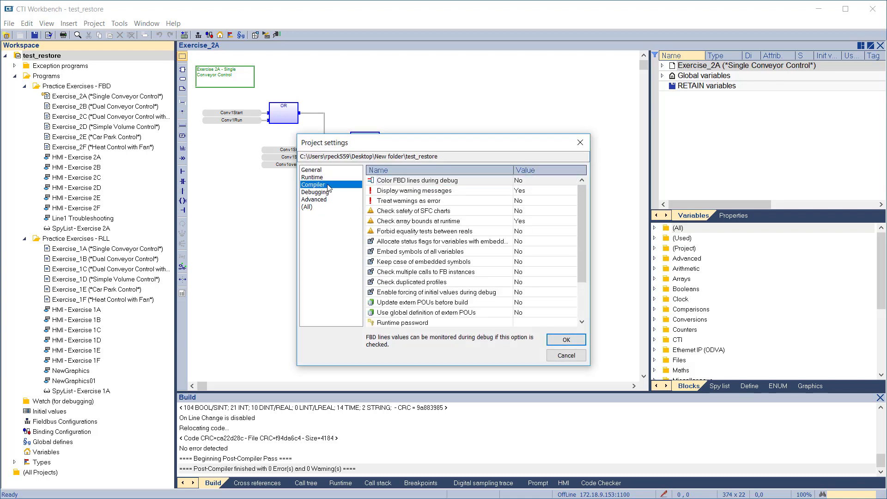
double_click(414, 327)
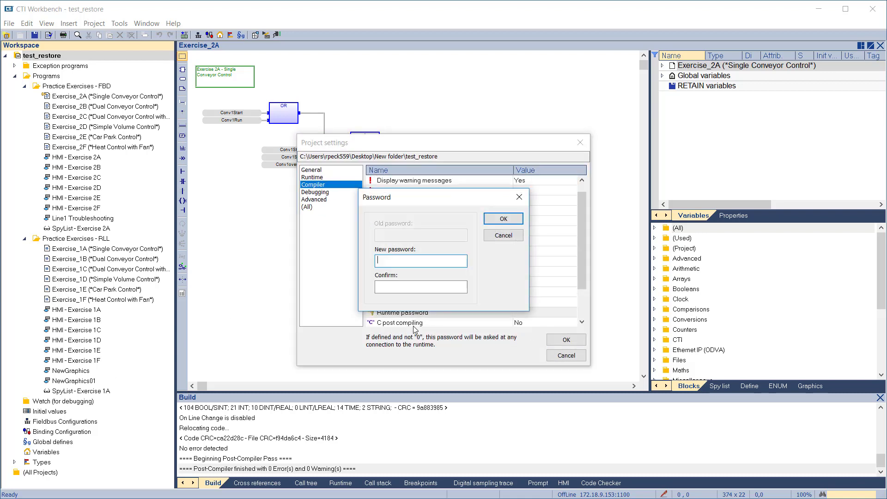
text(***)
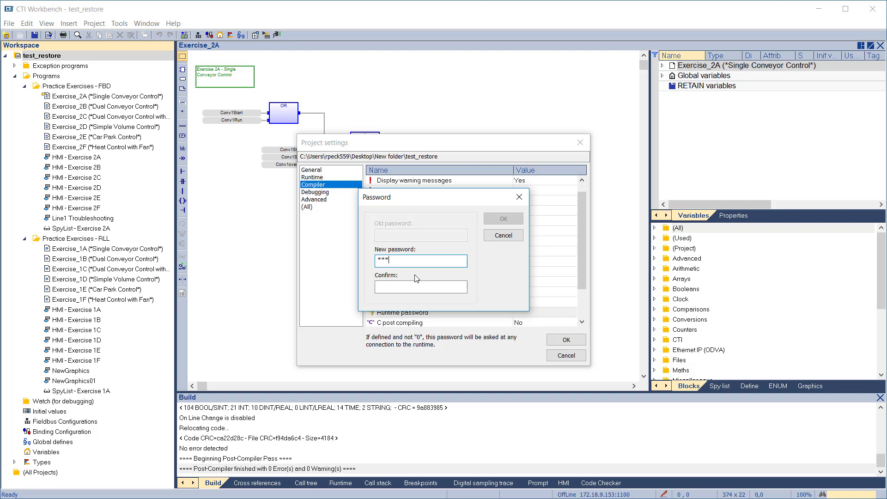
key(Tab)
text(****)
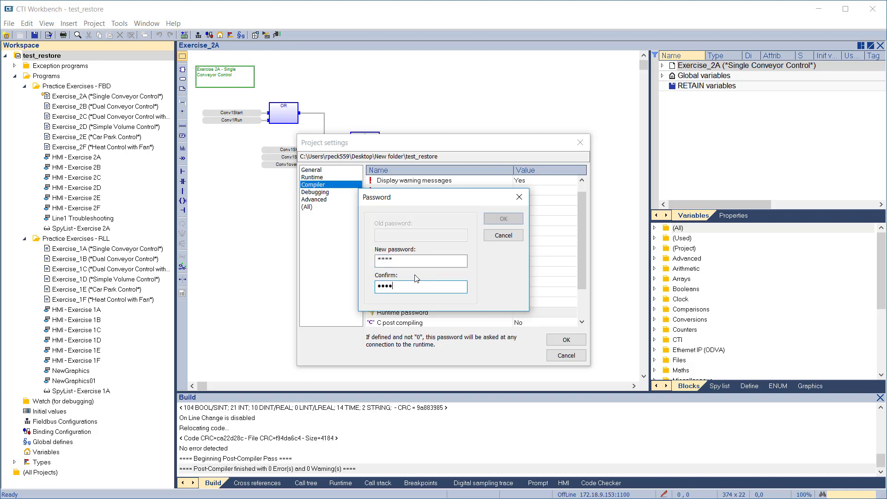
click(489, 220)
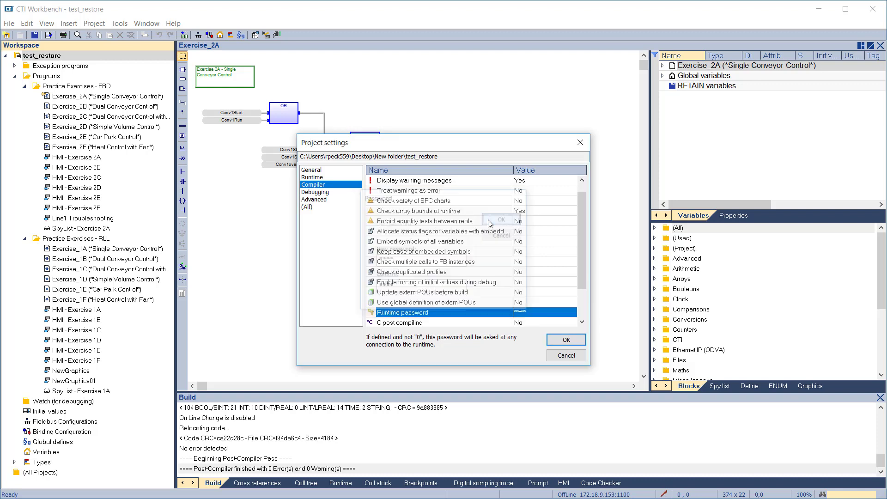
click(556, 340)
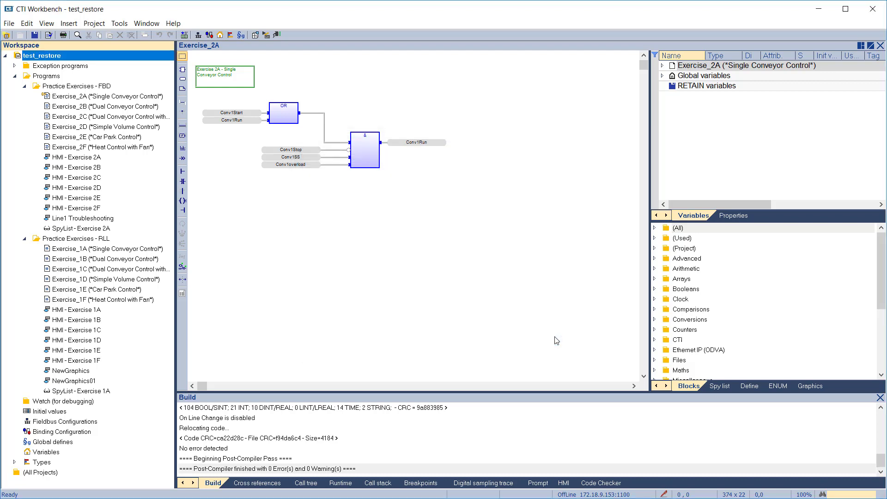
Rebuild test_restore, stop the PLC, download the new version, then go offline.
click(255, 36)
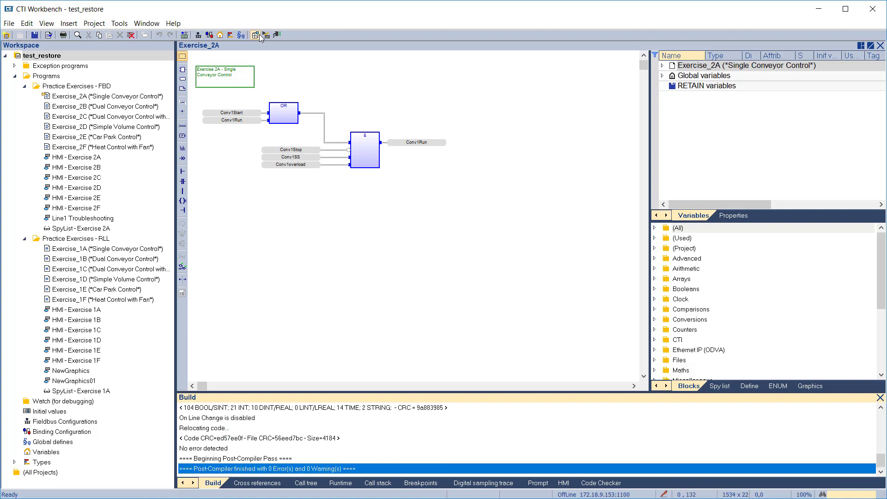
click(276, 35)
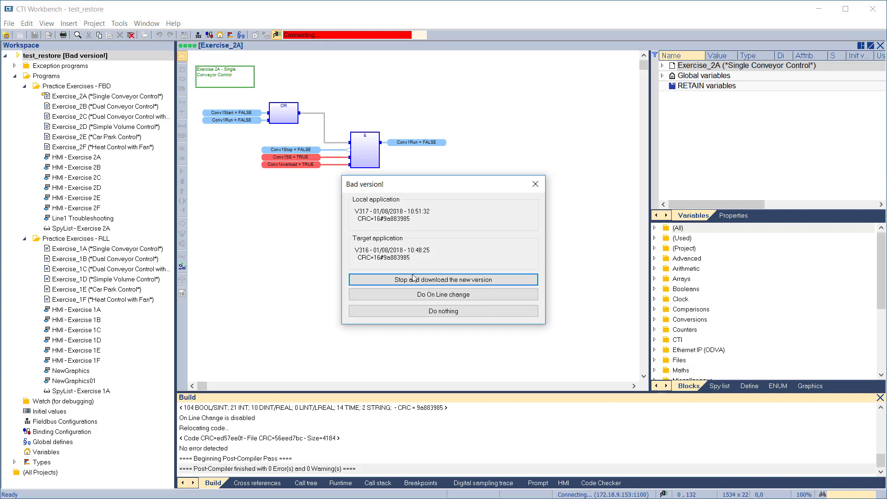
click(412, 279)
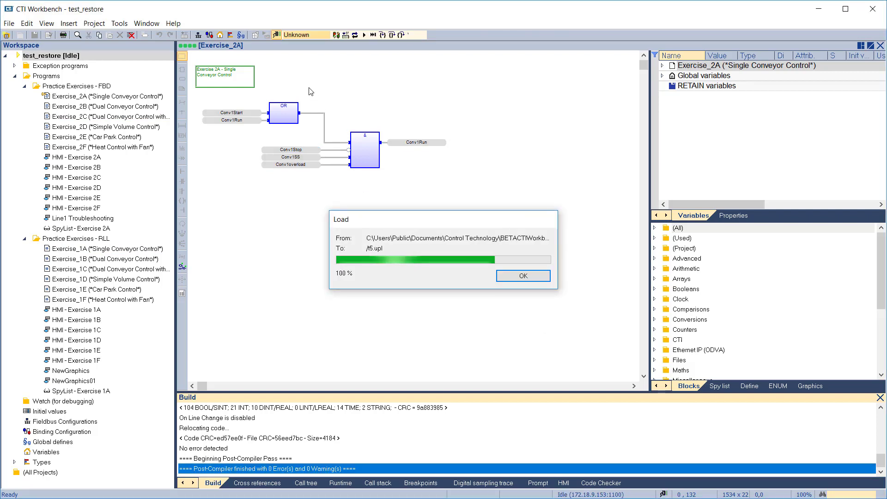
click(276, 35)
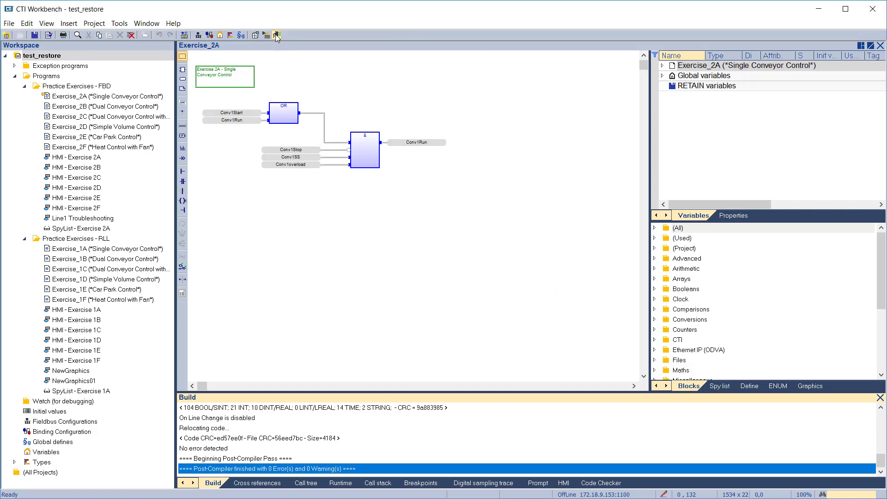
Reconnect to the PLC by supplying the runtime password, then disconnect again.
click(276, 36)
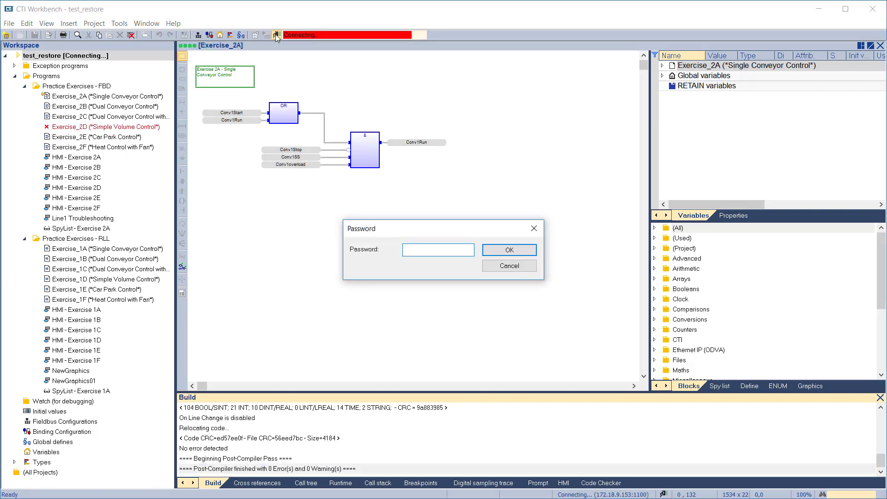
key(Return)
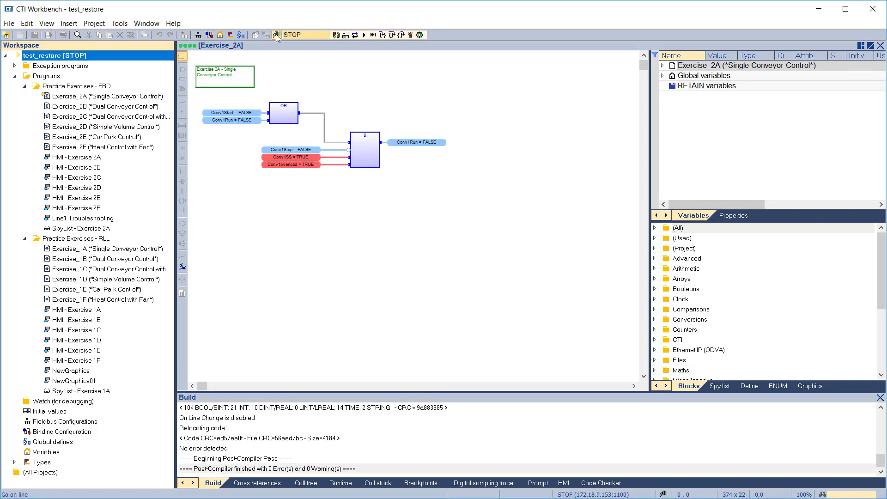
click(276, 36)
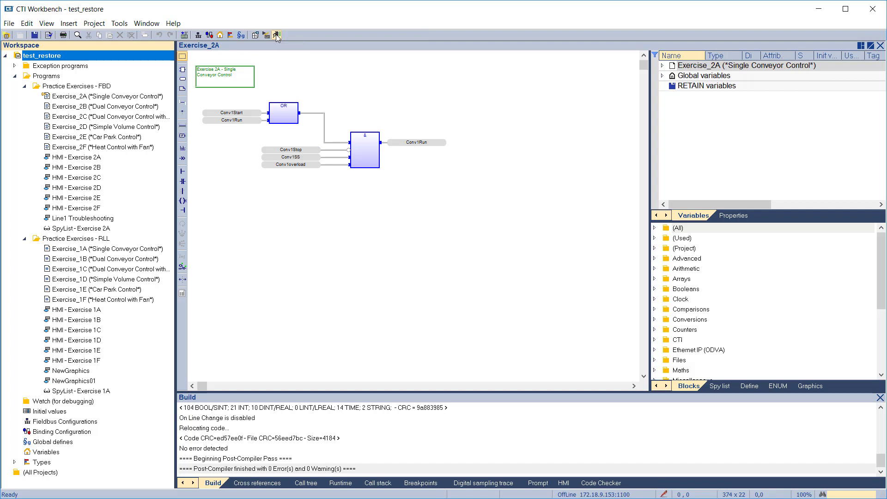
Clear test_restore's runtime password by entering the old one and leaving the new password blank.
right_click(105, 56)
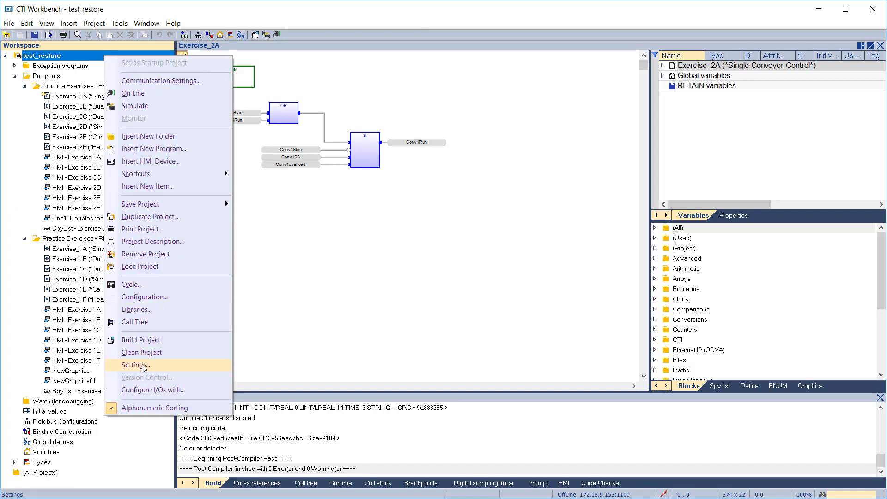
click(143, 367)
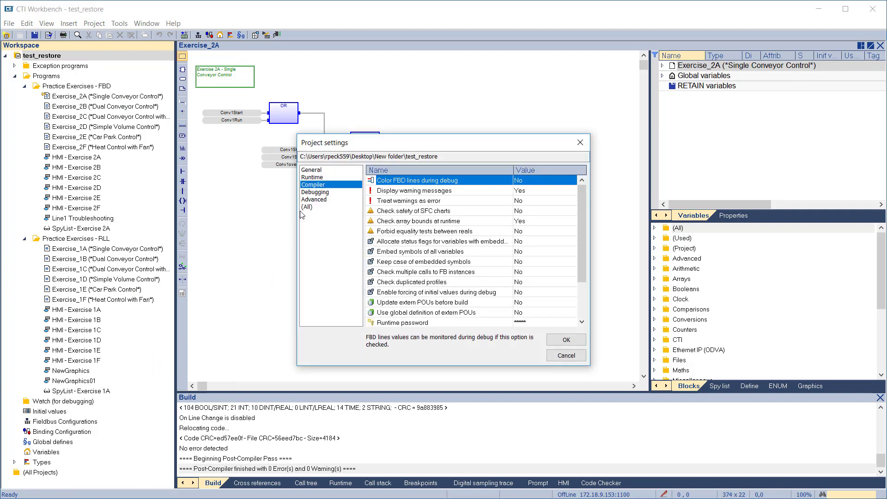
double_click(393, 325)
text(***)
click(399, 290)
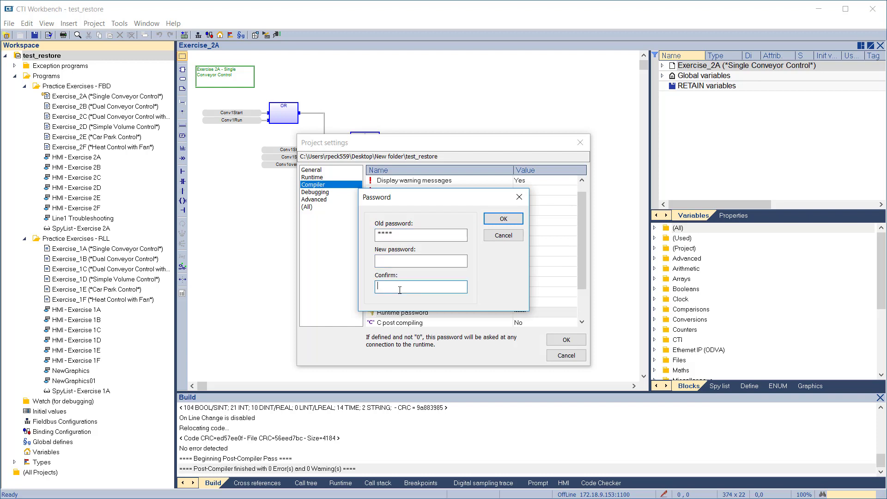
click(508, 222)
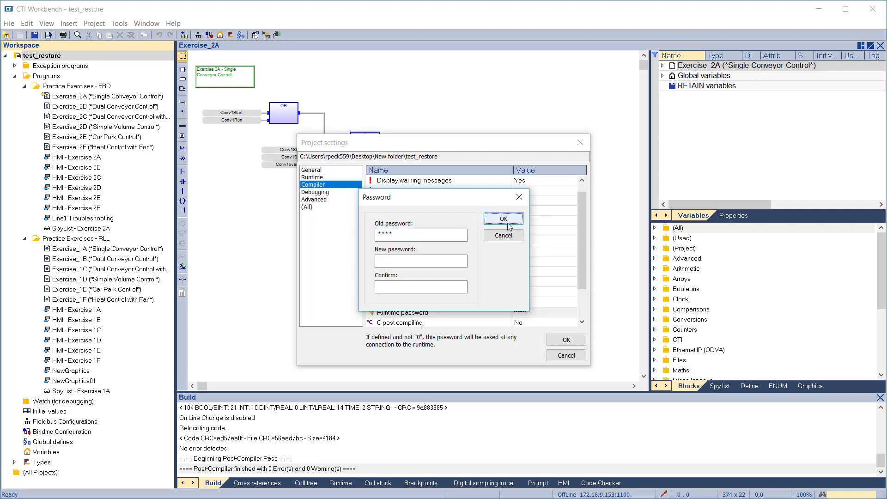
click(554, 340)
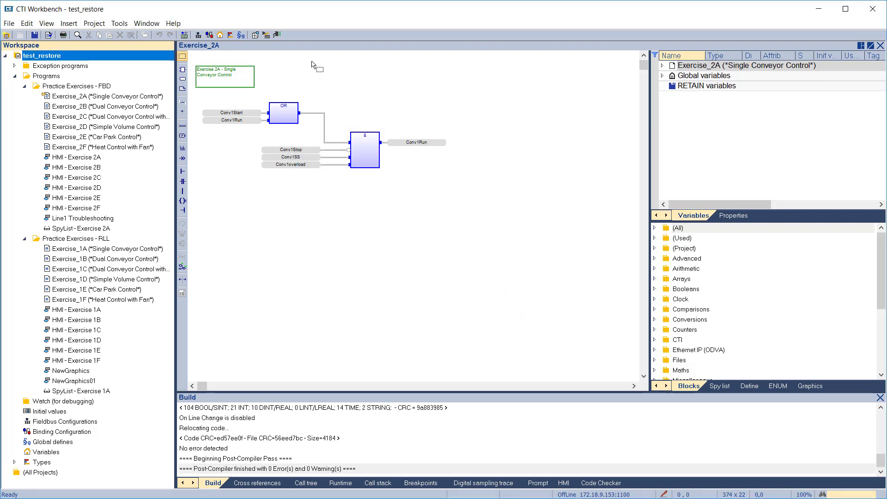
Rebuild test_restore, answer the password prompt, stop and download the new version, then go offline.
click(279, 36)
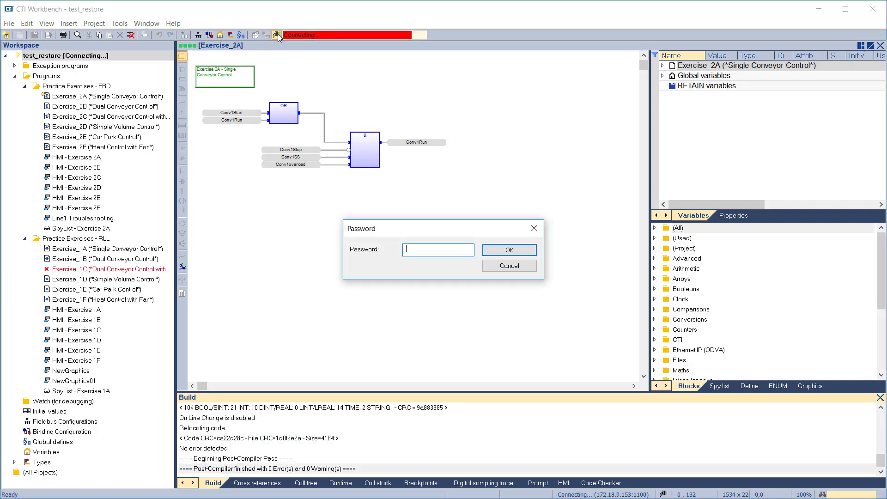
key(Return)
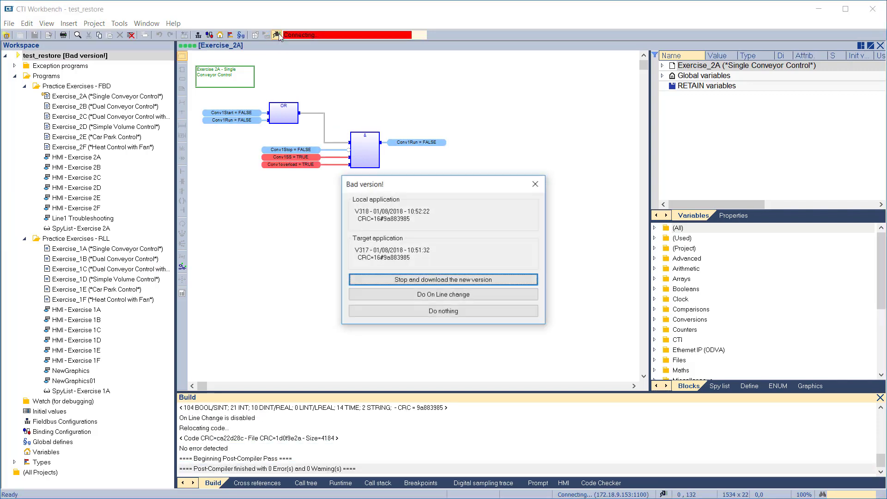
click(401, 280)
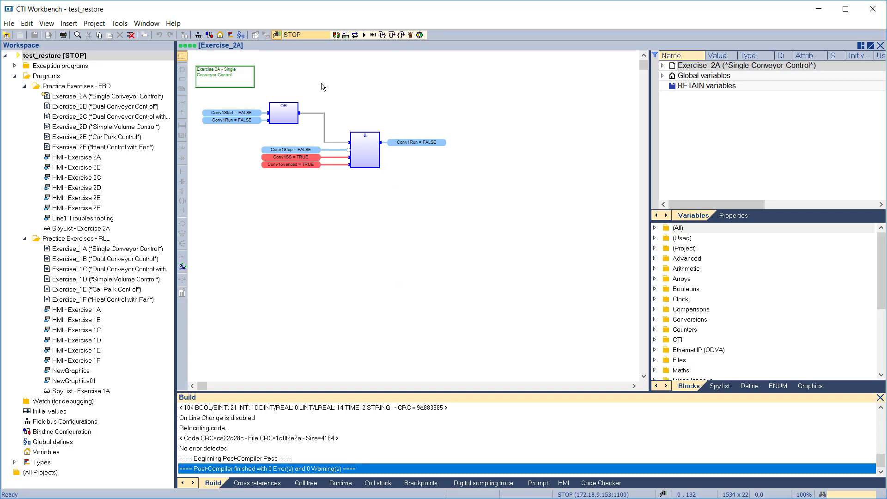
click(276, 35)
click(276, 35)
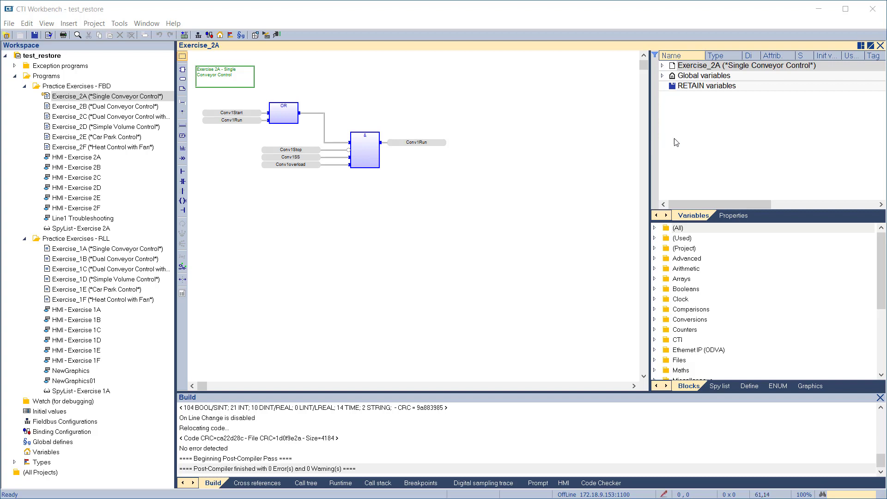
Close the Exercise_2A diagram and protect Exercise_2A with an entered and confirmed password on its Security tab.
click(881, 46)
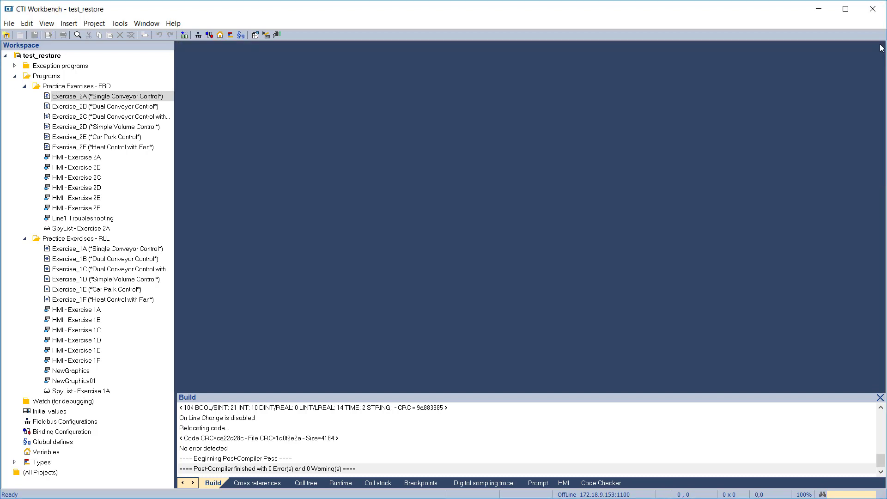
click(72, 100)
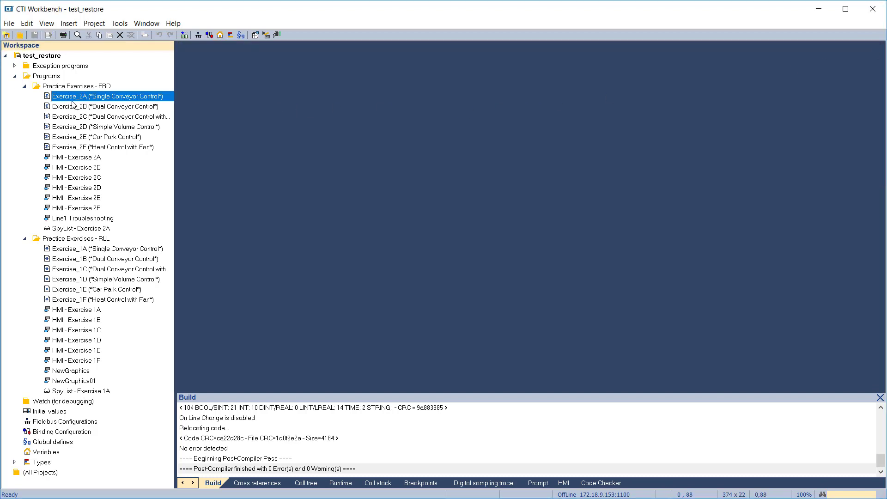
right_click(72, 101)
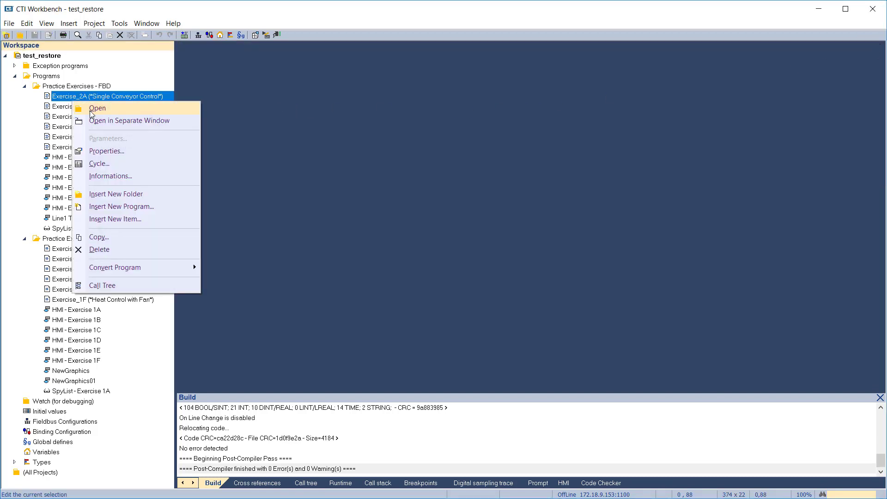
click(102, 151)
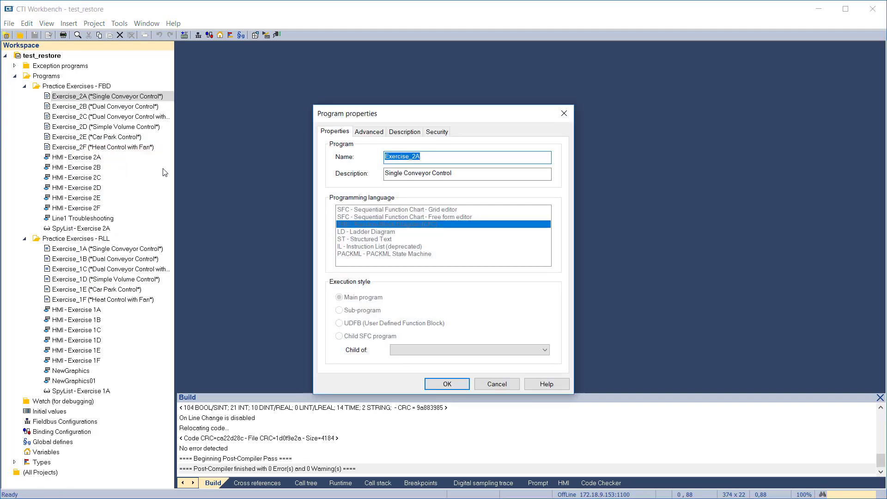
click(429, 133)
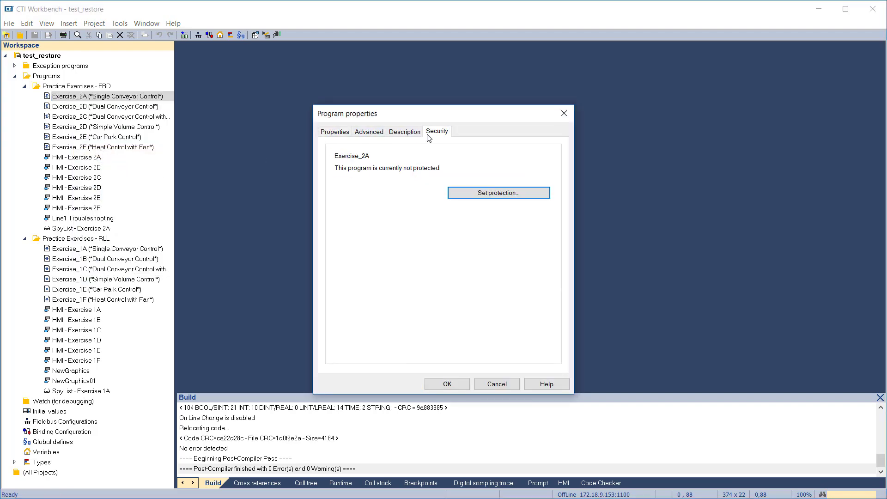
click(474, 193)
text(1234)
key(Tab)
text(1234)
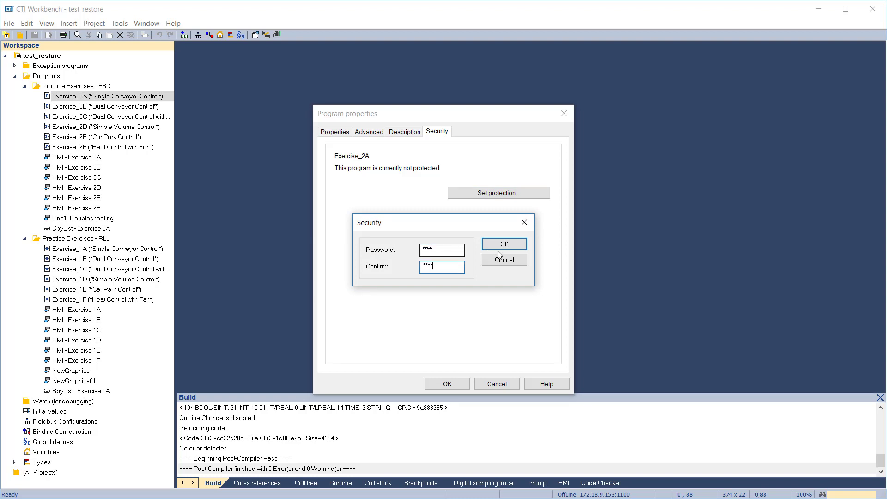
click(514, 244)
click(449, 383)
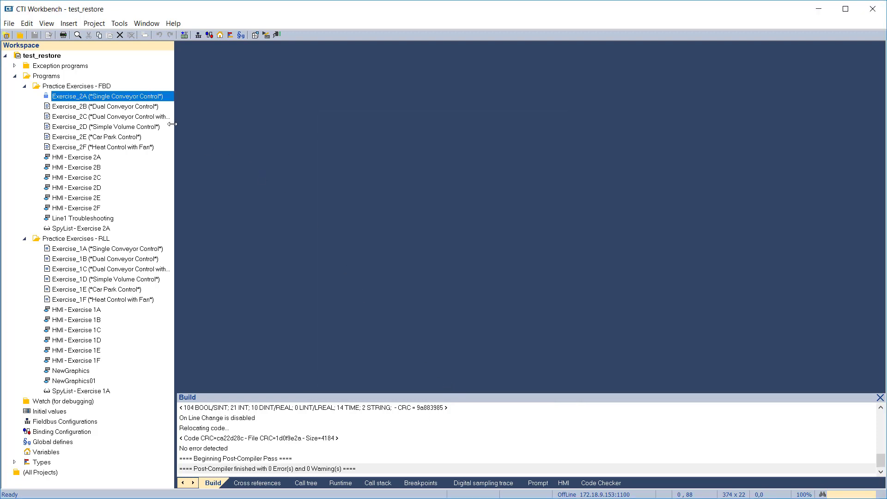
Confirm Exercise_2A is locked, remove its protection with the password, and reopen its FBD diagram.
double_click(119, 97)
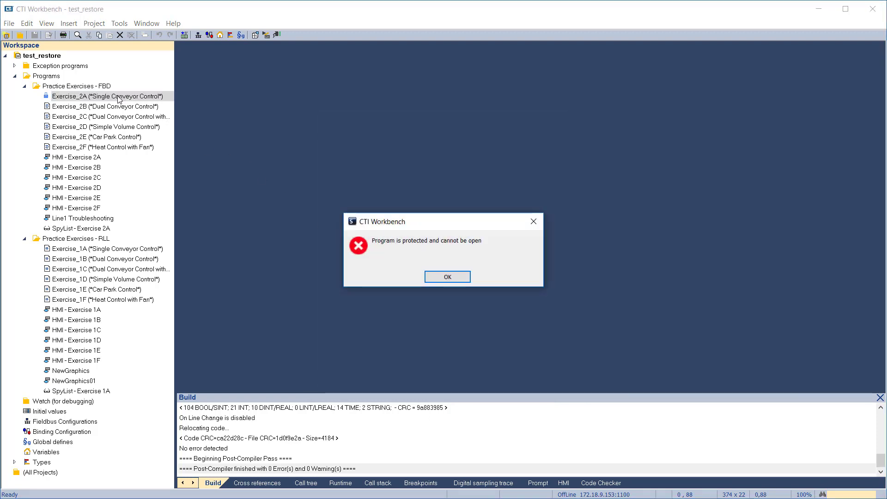
click(438, 279)
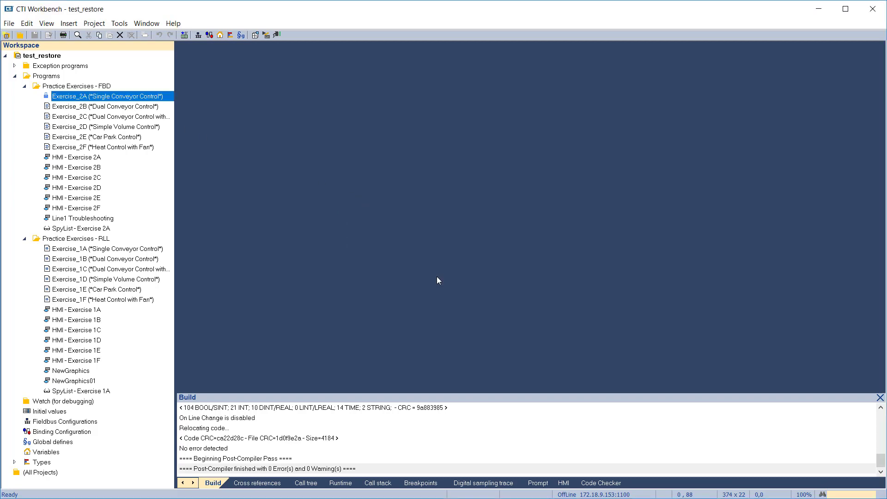
right_click(104, 96)
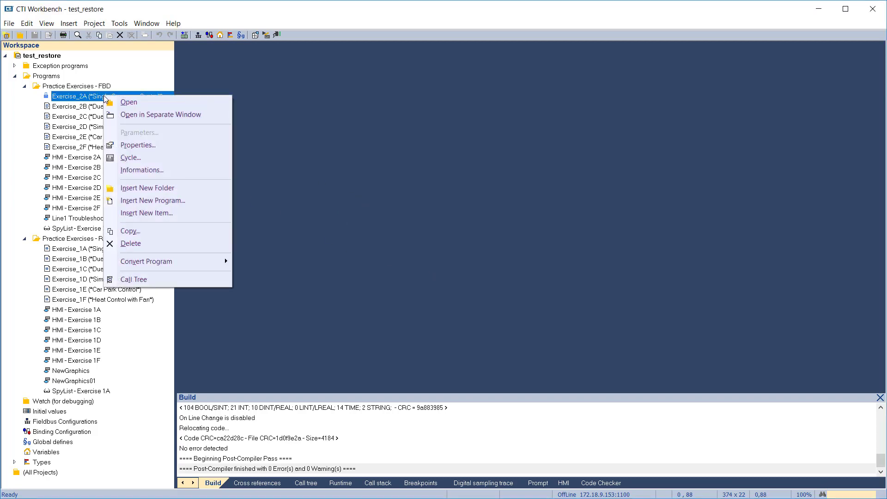
click(131, 147)
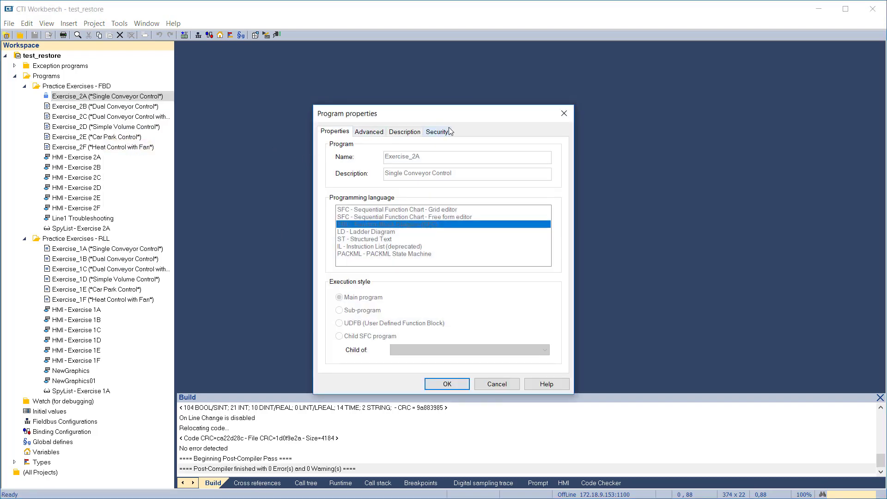
click(450, 132)
click(477, 193)
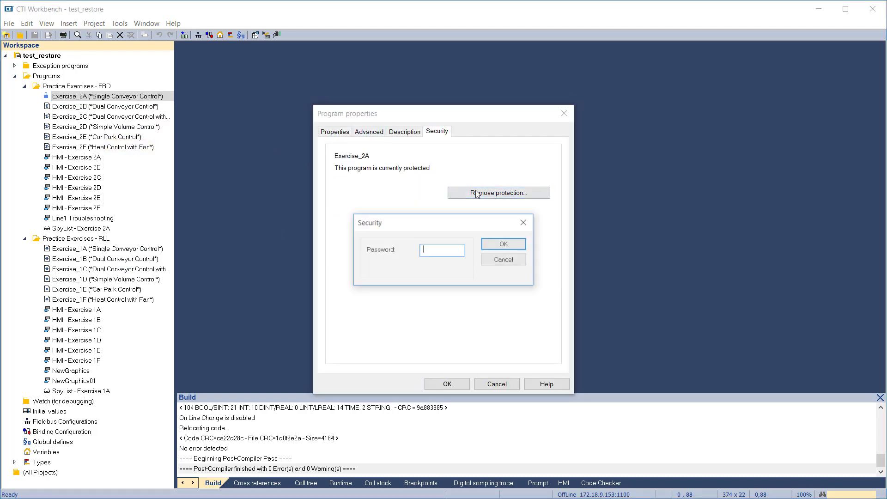
text(***)
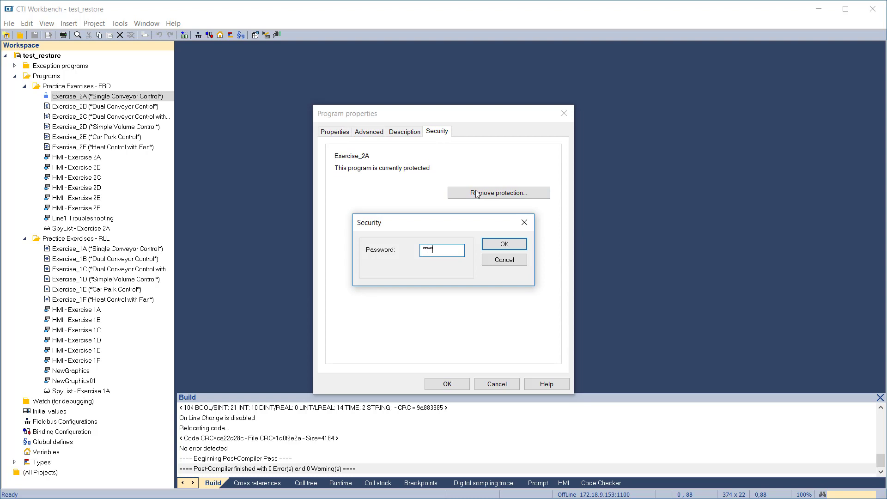
key(Return)
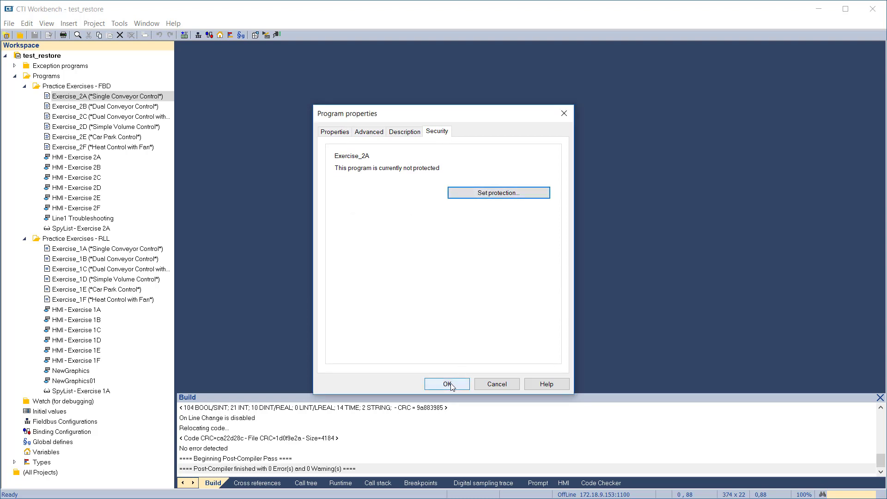
click(451, 384)
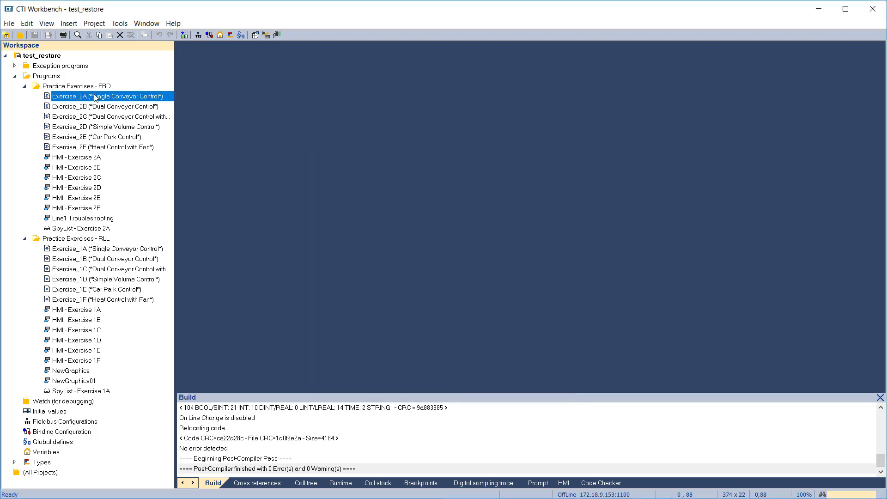
double_click(95, 97)
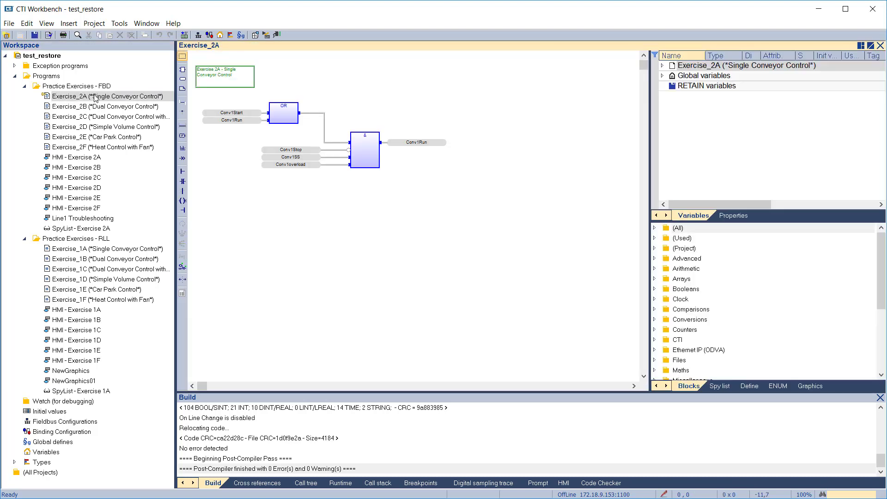